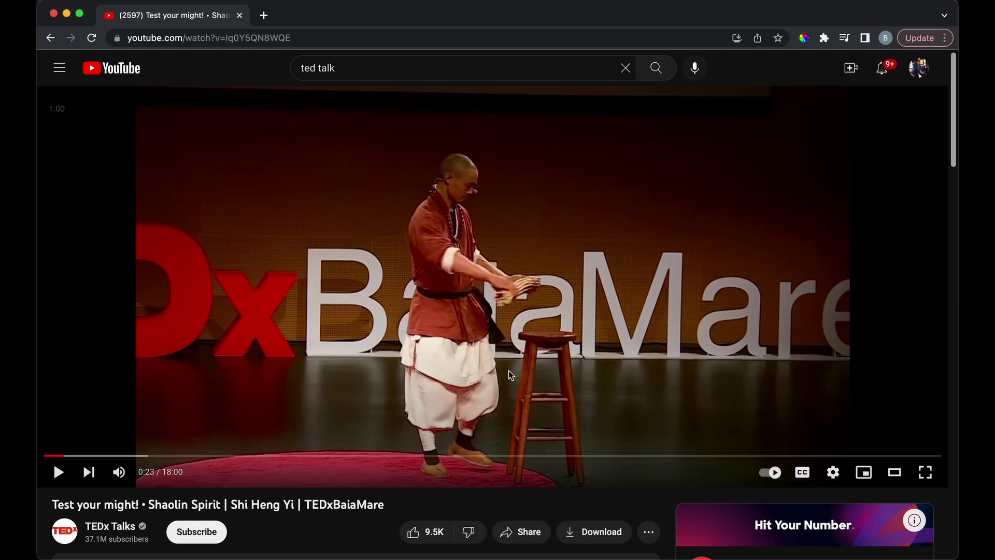
- Open the Shaolin Spirit talk's timestamped transcript panel below the YouTube video
{"action": "scroll", "coordinate": [612, 387], "scroll_direction": "down", "scroll_amount": 1}
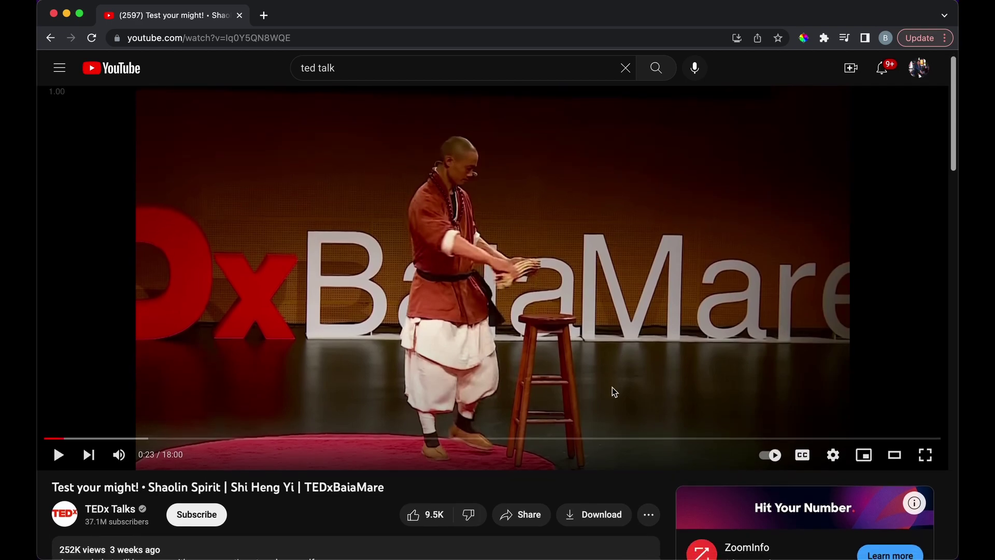
{"action": "scroll", "coordinate": [612, 388], "scroll_direction": "down", "scroll_amount": 3}
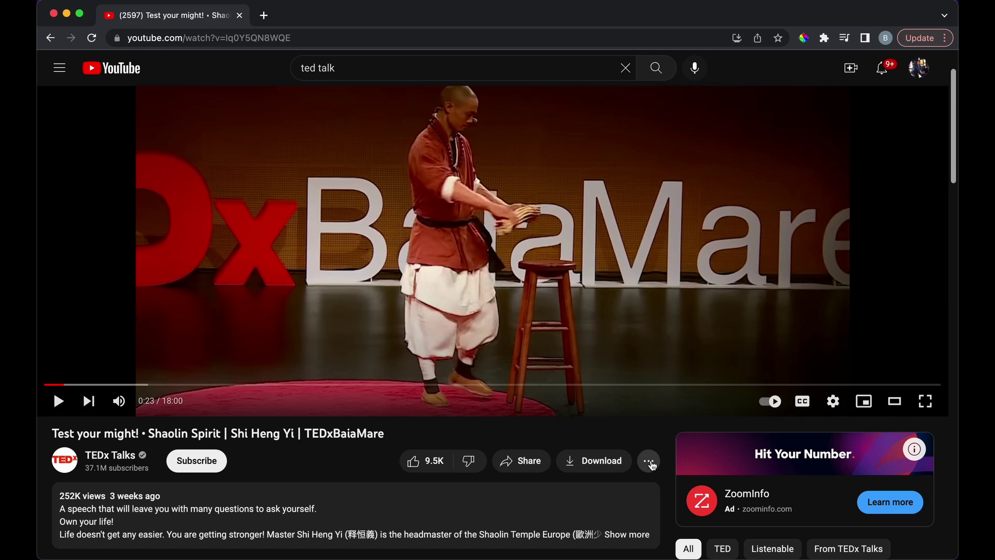
{"action": "left_click", "coordinate": [650, 463]}
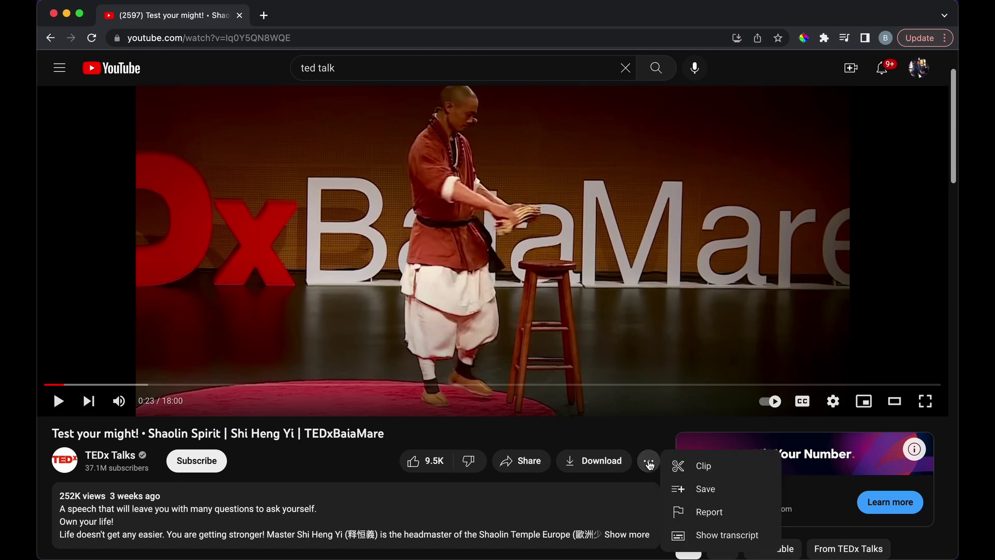
{"action": "left_click", "coordinate": [726, 535]}
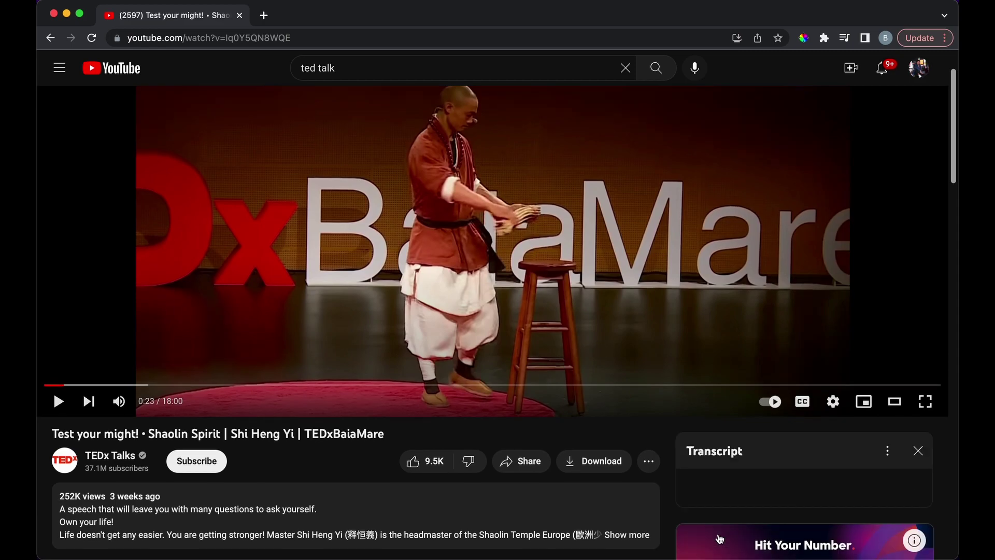
{"action": "scroll", "coordinate": [660, 473], "scroll_direction": "down", "scroll_amount": 3}
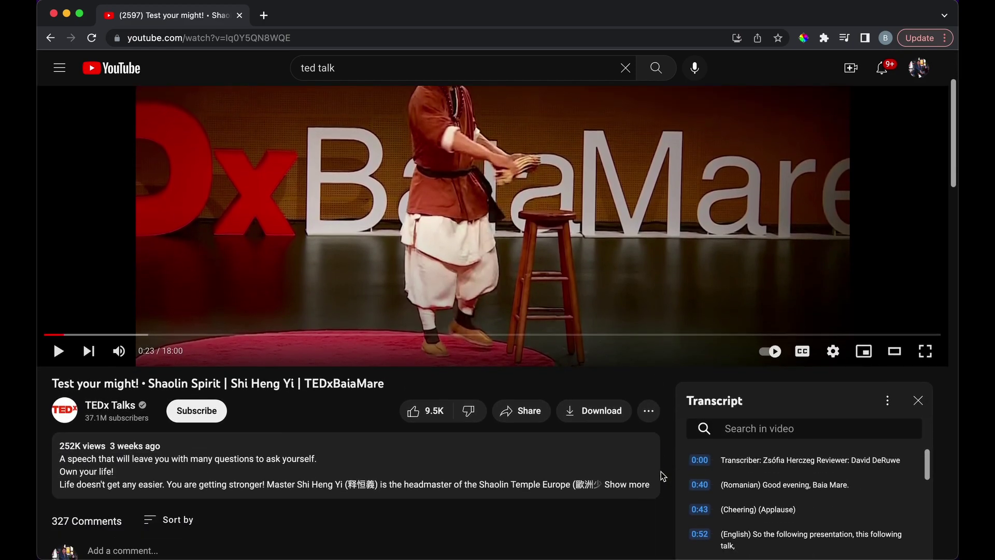
{"action": "scroll", "coordinate": [662, 474], "scroll_direction": "down", "scroll_amount": 3}
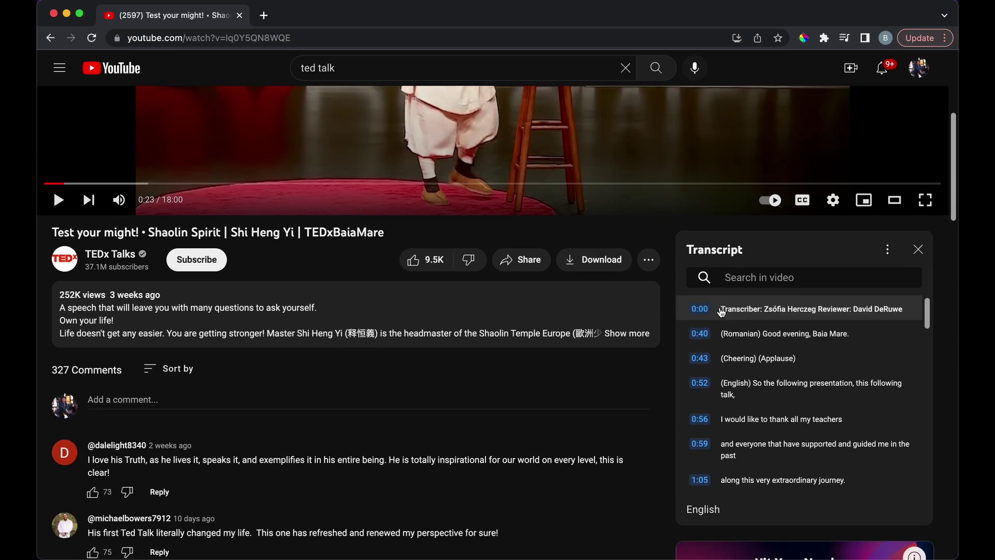
- Select the full transcript from 0:00 to 17:46, then switch to the ChatGPT window
{"action": "left_click_drag", "start_coordinate": [720, 311], "coordinate": [818, 432]}
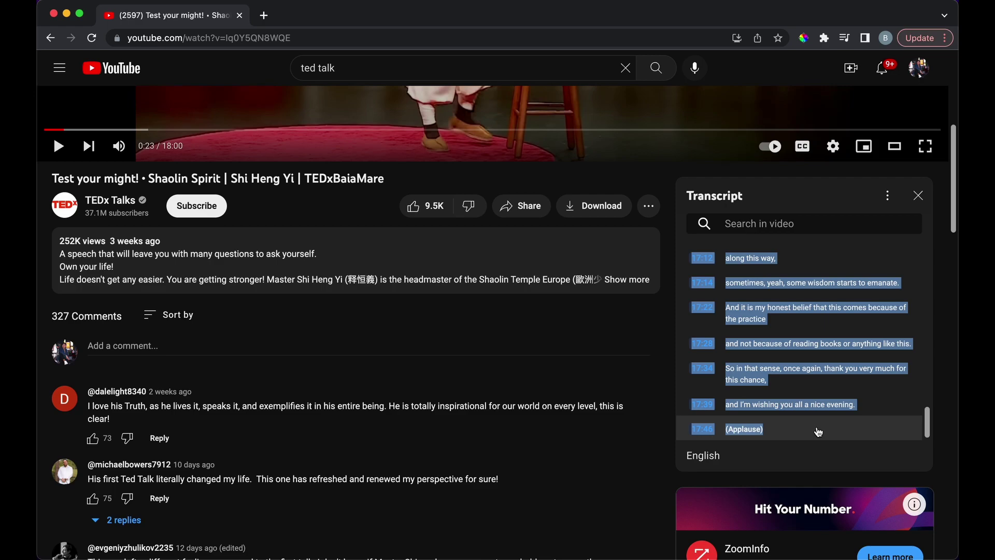
{"action": "left_click_drag", "start_coordinate": [818, 432], "coordinate": [818, 432]}
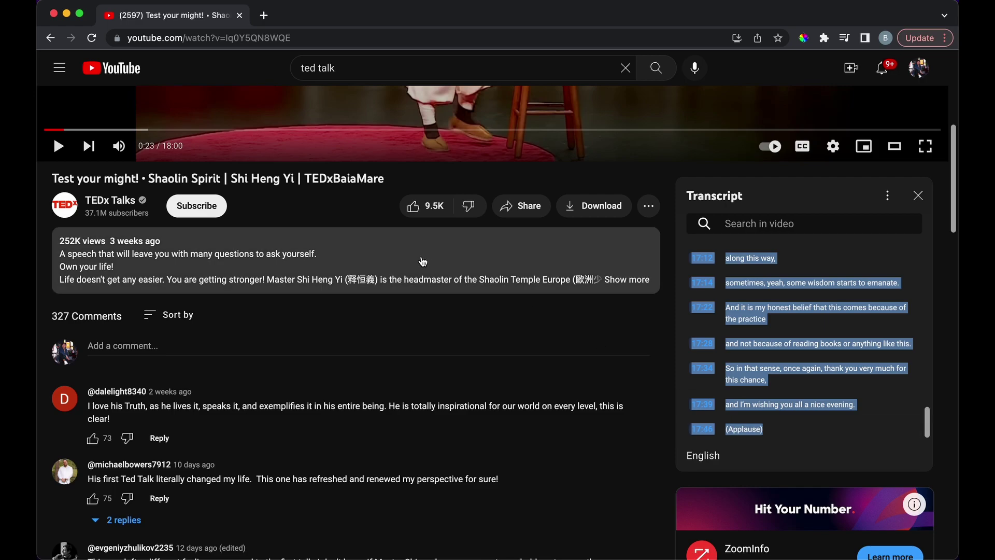
{"action": "key", "text": "ctrl+Left"}
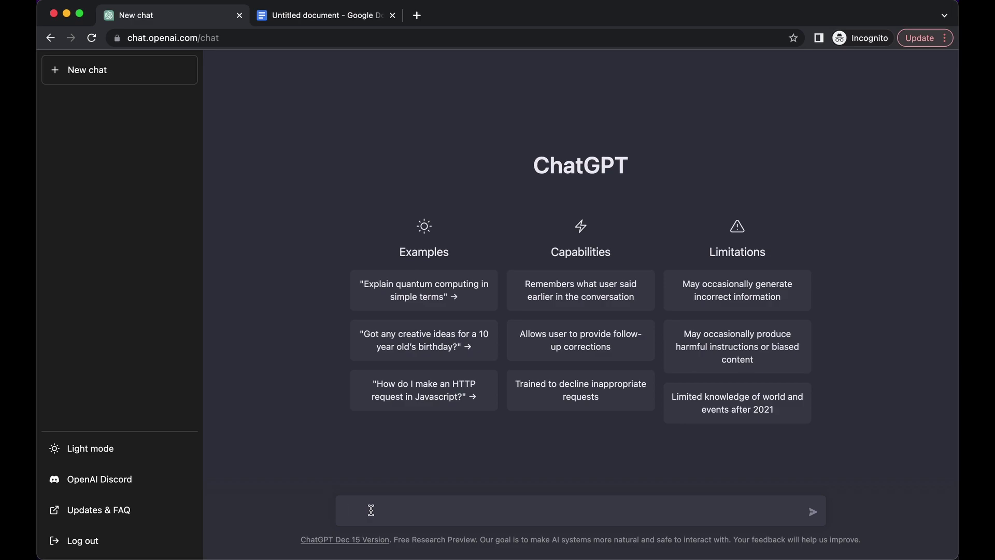
- Send 'summary this' with the pasted talk transcript and review ChatGPT's summary
{"action": "type", "text": "summary this"}
{"action": "key", "text": "shift+Return"}
{"action": "key", "text": "super+v"}
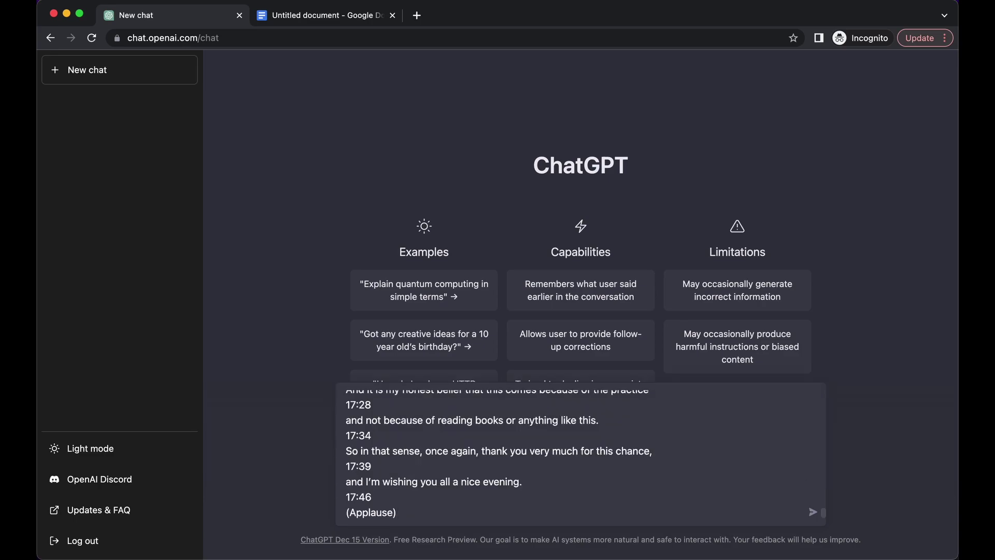
{"action": "key", "text": "Return"}
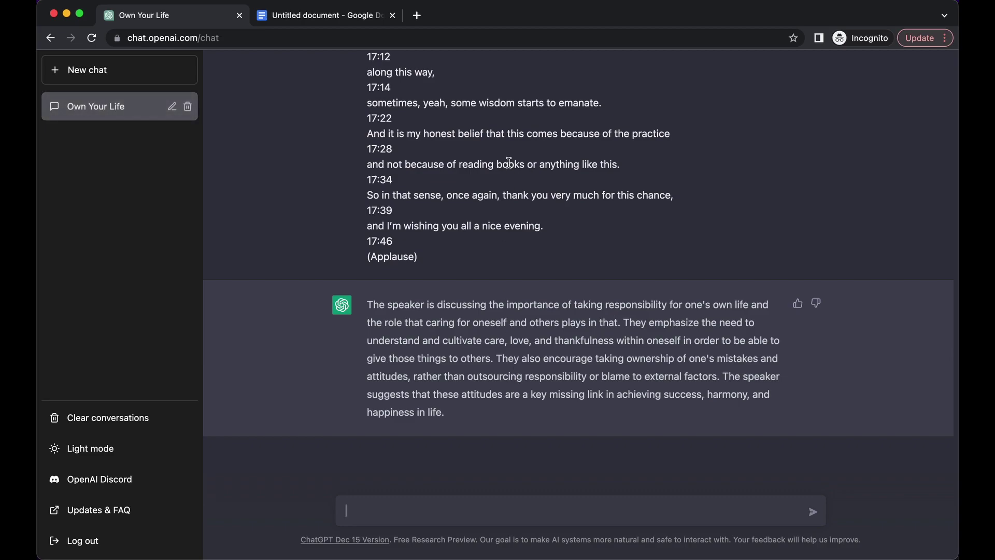
{"action": "scroll", "coordinate": [523, 141], "scroll_direction": "up", "scroll_amount": 2}
{"action": "scroll", "coordinate": [523, 142], "scroll_direction": "down", "scroll_amount": 2}
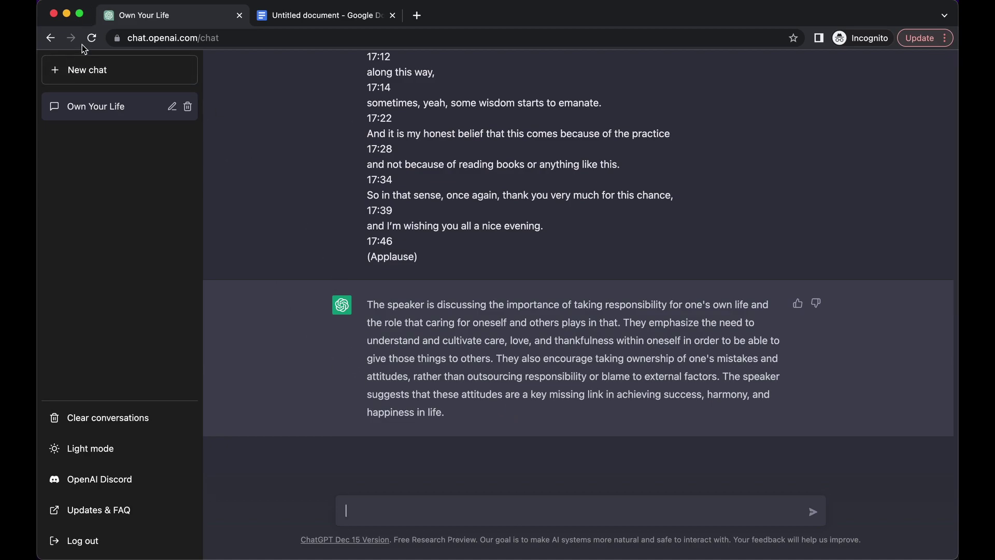
- In a new chat, draft a client-reply prompt: project finished in 4 weeks, budget $1000
{"action": "left_click", "coordinate": [72, 70]}
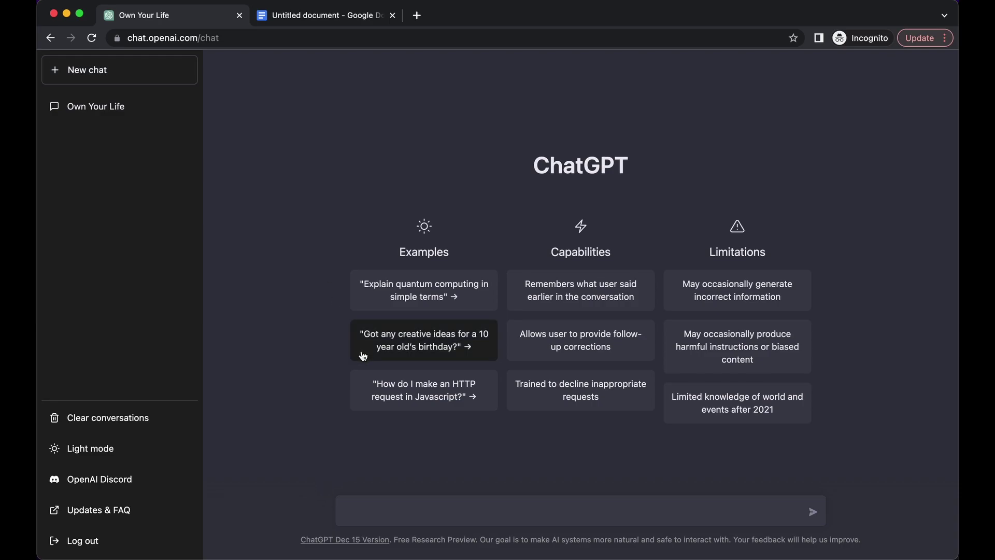
{"action": "left_click", "coordinate": [405, 511]}
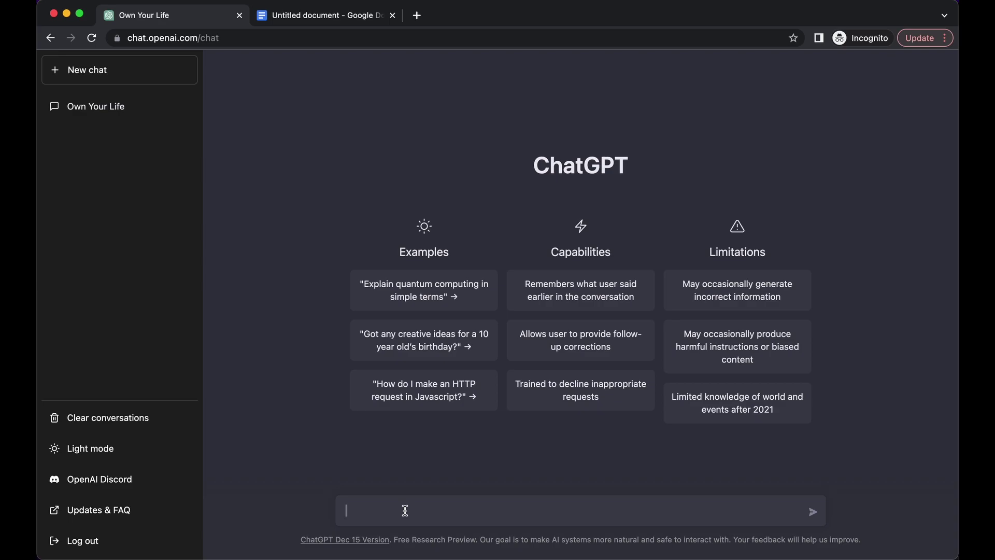
{"action": "type", "text": "write a response to my client about"}
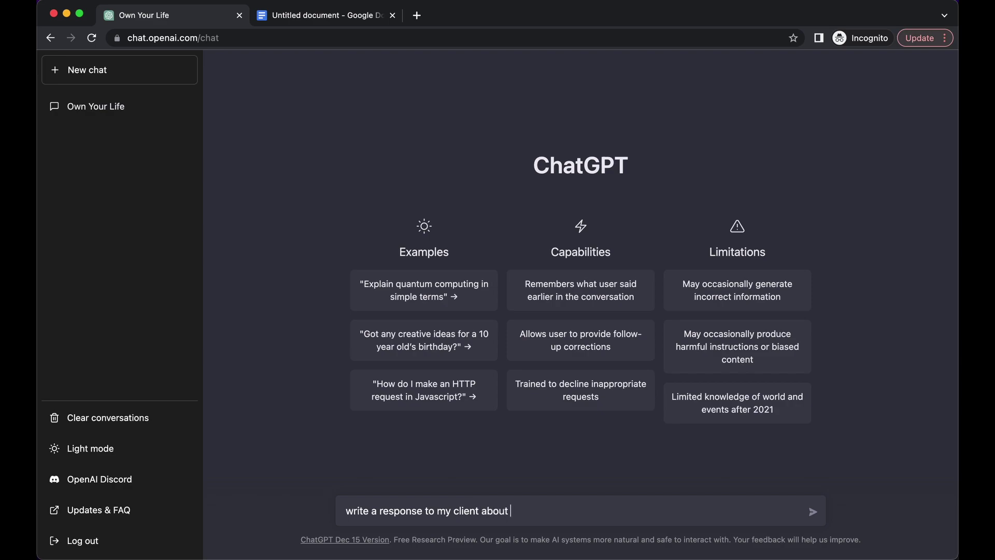
{"action": "type", "text": " our current situation an"}
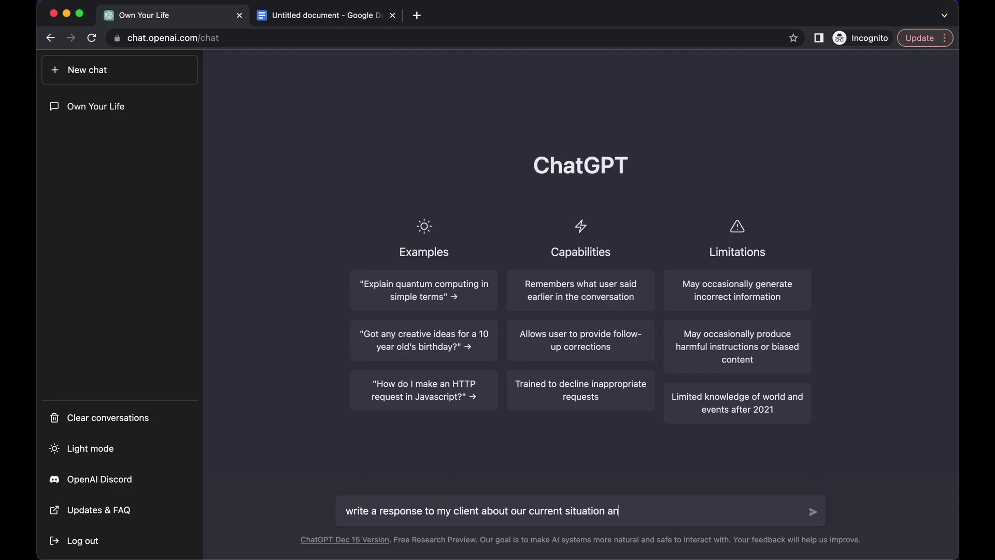
{"action": "type", "text": "d how we iw"}
{"action": "key", "text": "BackSpace"}
{"action": "key", "text": "BackSpace"}
{"action": "type", "text": "will finish the project in "}
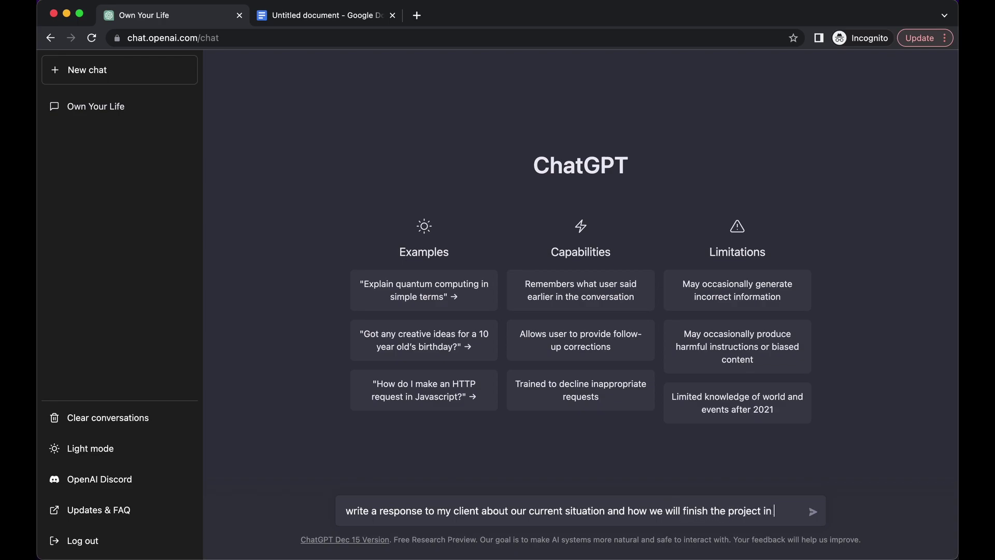
{"action": "type", "text": "4 weeks"}
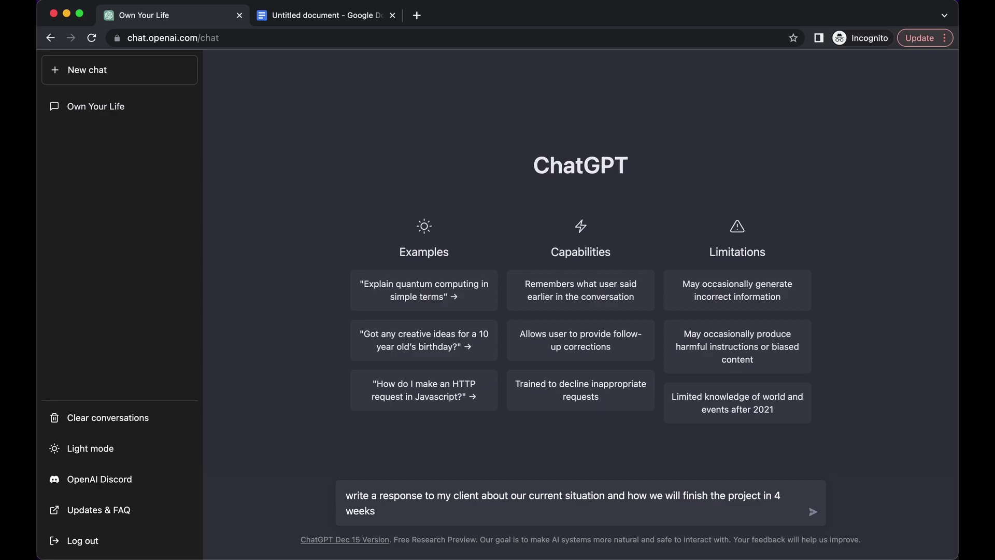
{"action": "type", "text": "and the budget is $"}
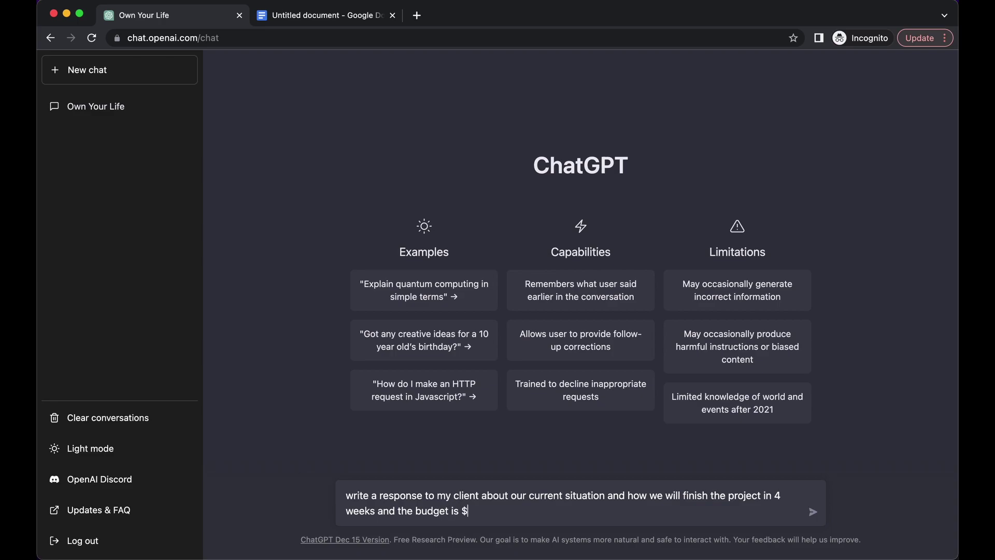
{"action": "type", "text": "1000"}
- Submit the client prompt to get the 4-week, $1000 reassurance letter
{"action": "key", "text": "Return"}
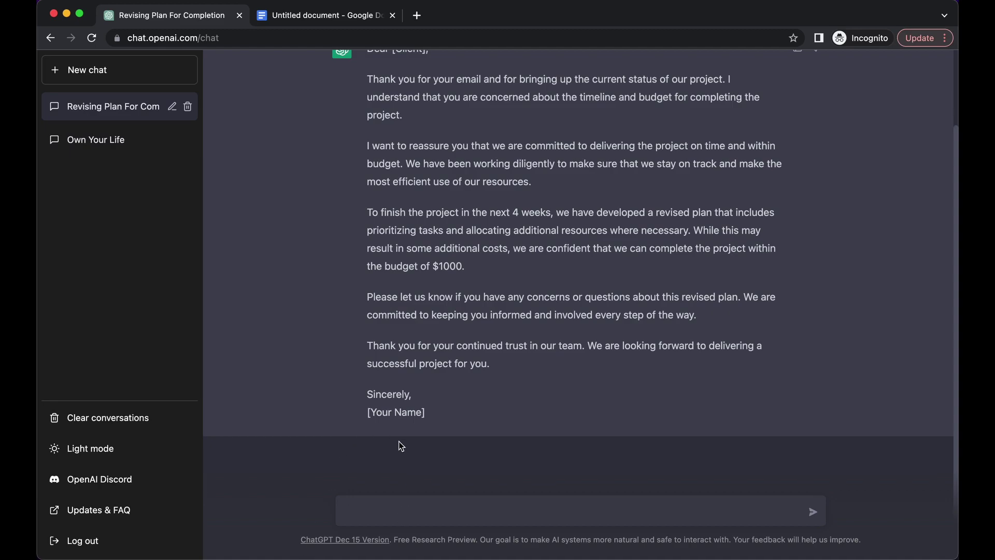
- In a new chat, ask for a script for a video about ChatGPT
{"action": "left_click", "coordinate": [107, 78]}
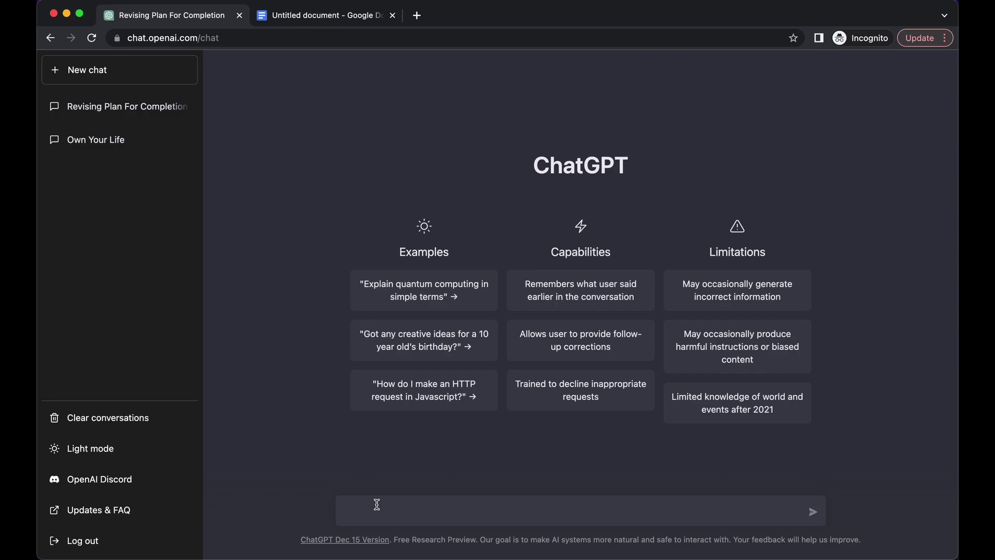
{"action": "type", "text": "write a "}
{"action": "type", "text": "vdieo s"}
{"action": "key", "text": "BackSpace"}
{"action": "key", "text": "BackSpace"}
{"action": "key", "text": "BackSpace"}
{"action": "type", "text": "script for av"}
{"action": "key", "text": "BackSpace"}
{"action": "type", "text": "video abo"}
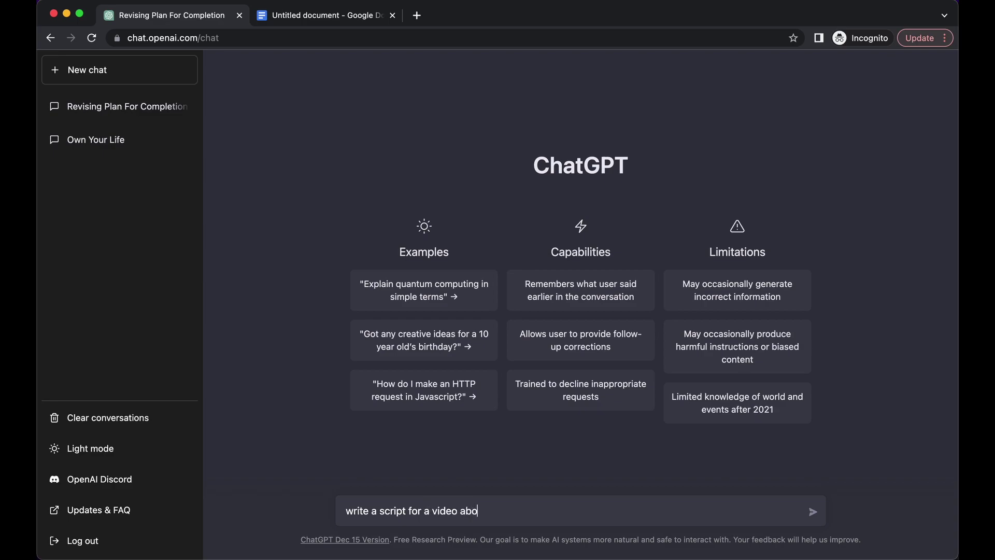
{"action": "type", "text": "ut chatgpt"}
{"action": "key", "text": "Return"}
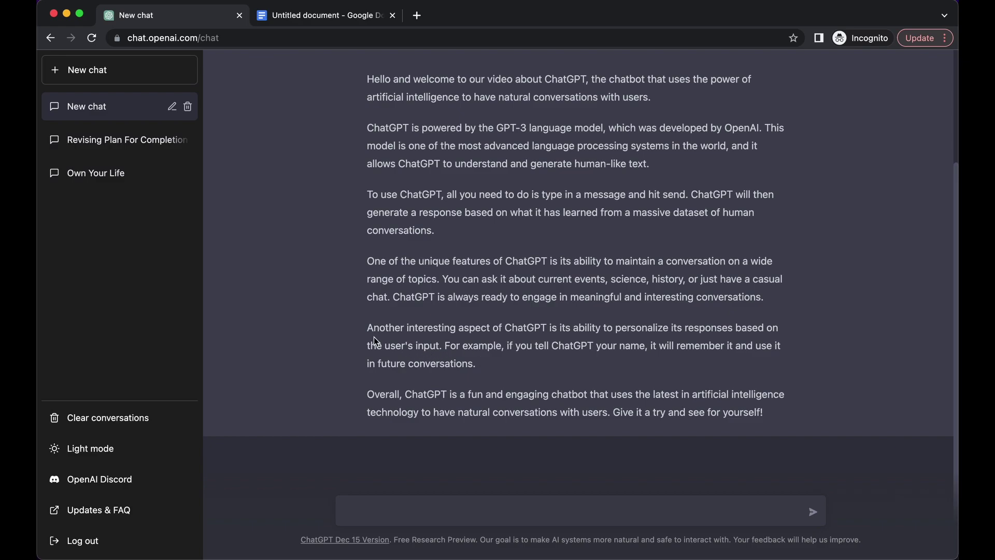
- Scroll through the generated ChatGPT introduction video script to review it
{"action": "scroll", "coordinate": [374, 335], "scroll_direction": "up", "scroll_amount": 2}
{"action": "scroll", "coordinate": [375, 336], "scroll_direction": "down", "scroll_amount": 2}
- In a new chat, request HTML and CSS for a navbar with home, services and about pages
{"action": "left_click", "coordinate": [164, 79]}
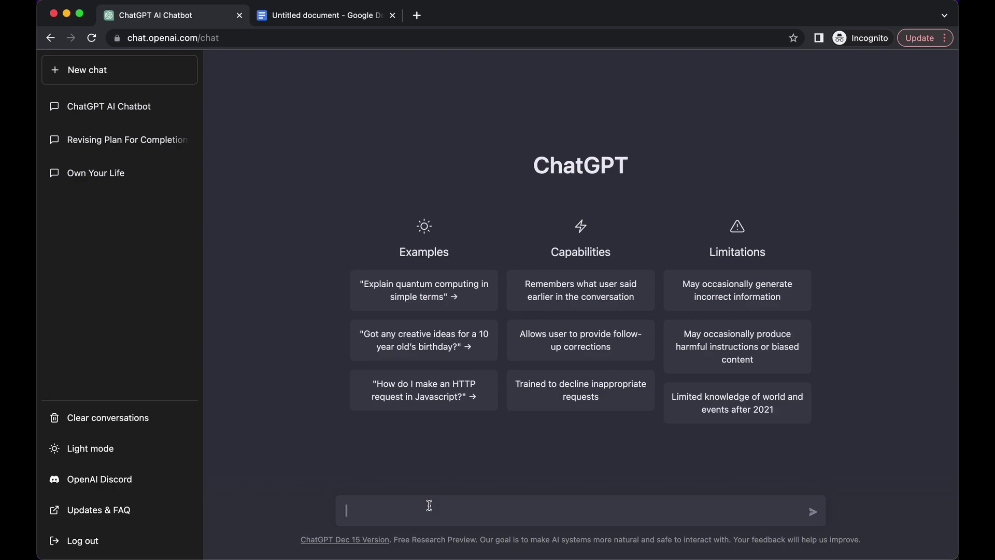
{"action": "type", "text": "write html and css code for a na"}
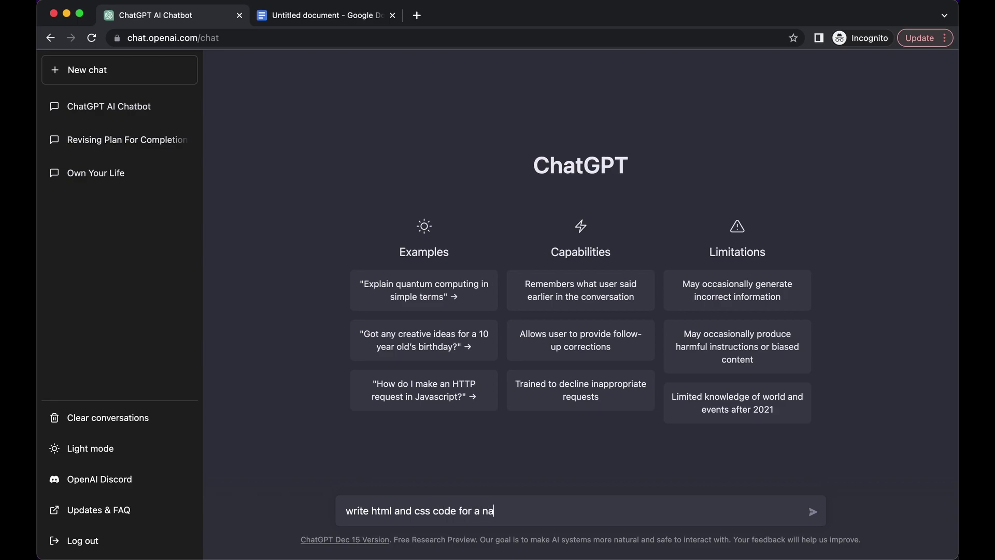
{"action": "type", "text": "vbar menu with a home, s"}
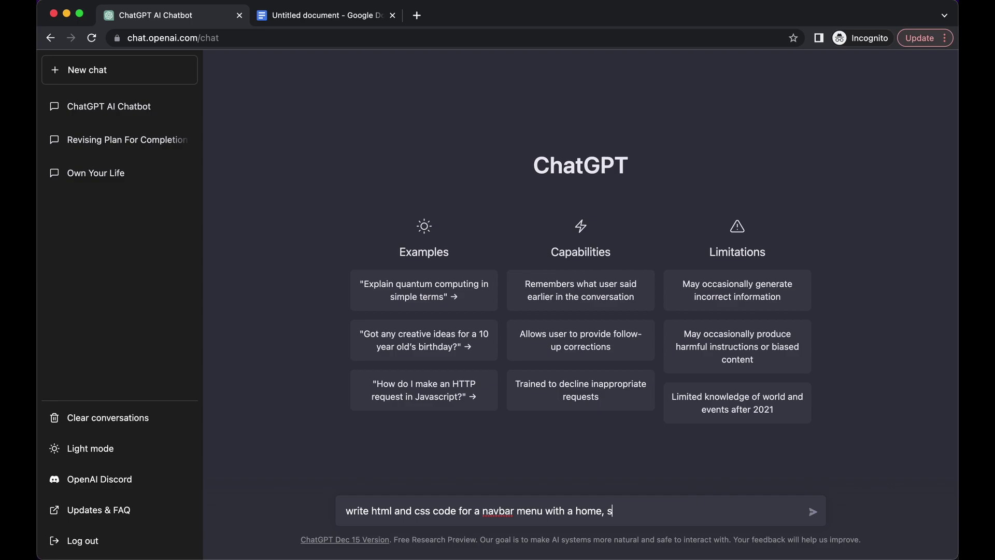
{"action": "type", "text": "ervices and about page"}
{"action": "key", "text": "Return"}
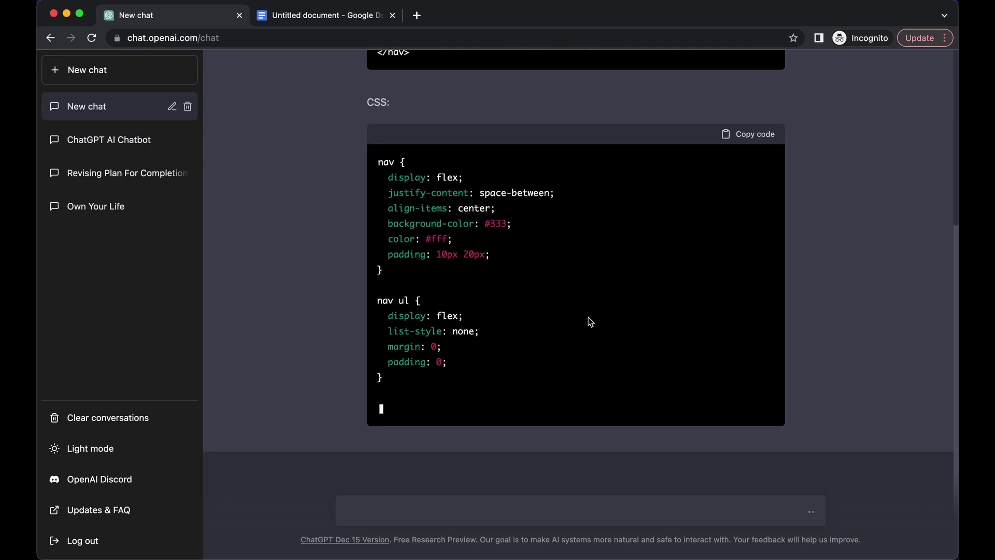
- Review the dark-background navbar code with hover colours, then start an empty chat
{"action": "scroll", "coordinate": [590, 321], "scroll_direction": "up", "scroll_amount": 6}
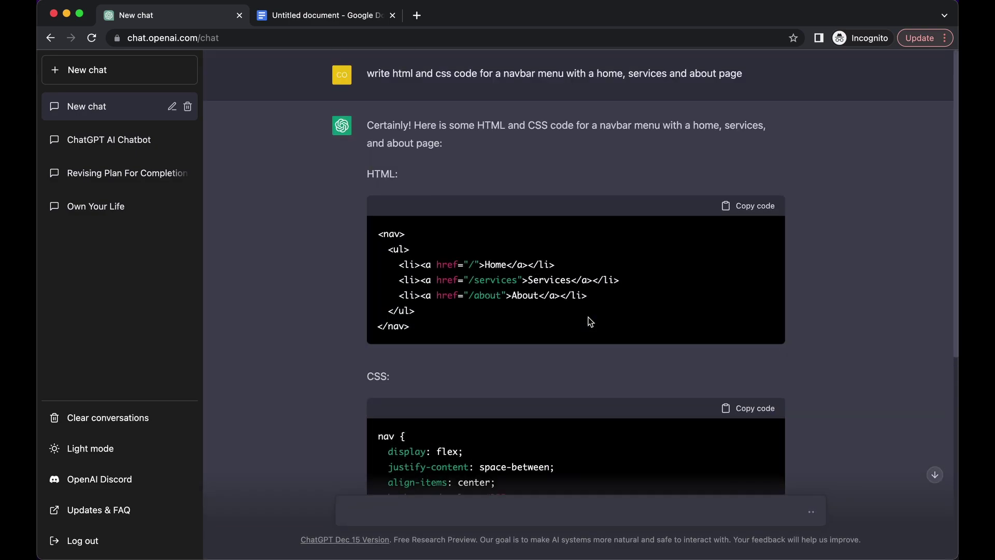
{"action": "scroll", "coordinate": [421, 216], "scroll_direction": "down", "scroll_amount": 8}
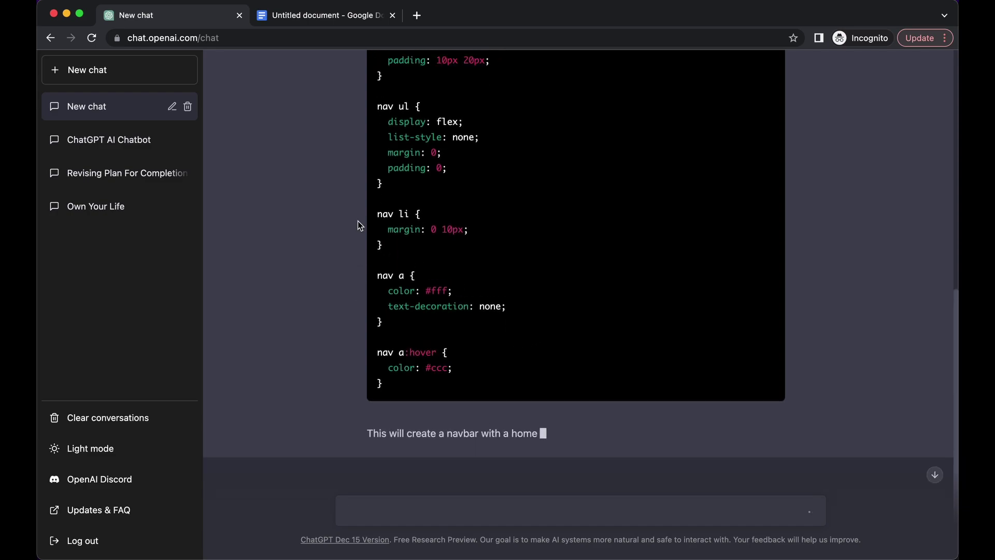
{"action": "scroll", "coordinate": [358, 221], "scroll_direction": "up", "scroll_amount": 15}
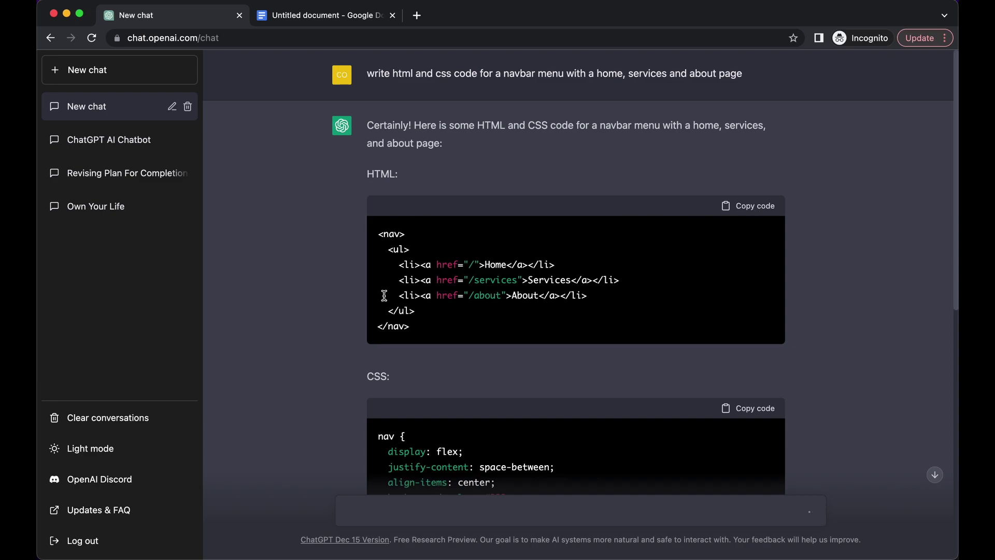
{"action": "scroll", "coordinate": [318, 274], "scroll_direction": "down", "scroll_amount": 15}
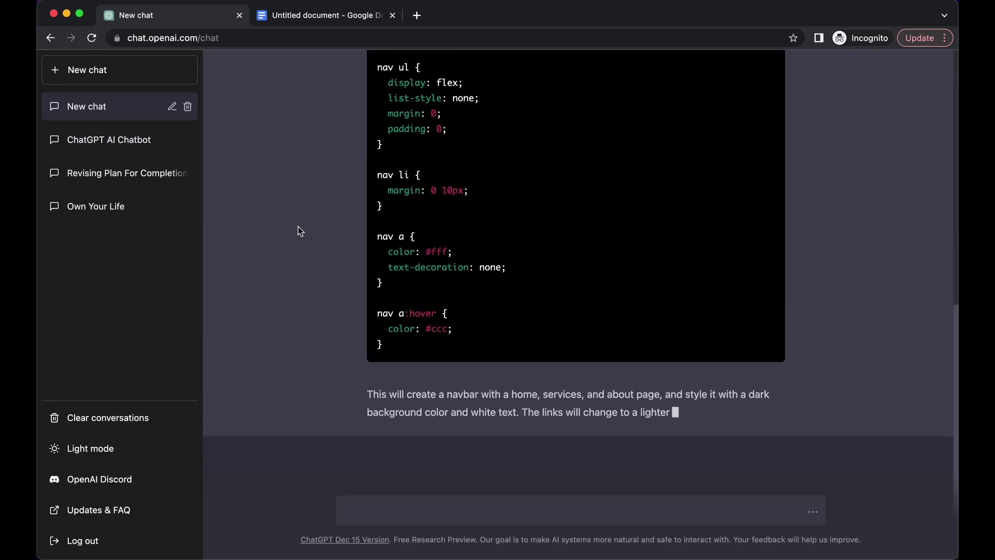
{"action": "left_click", "coordinate": [188, 78]}
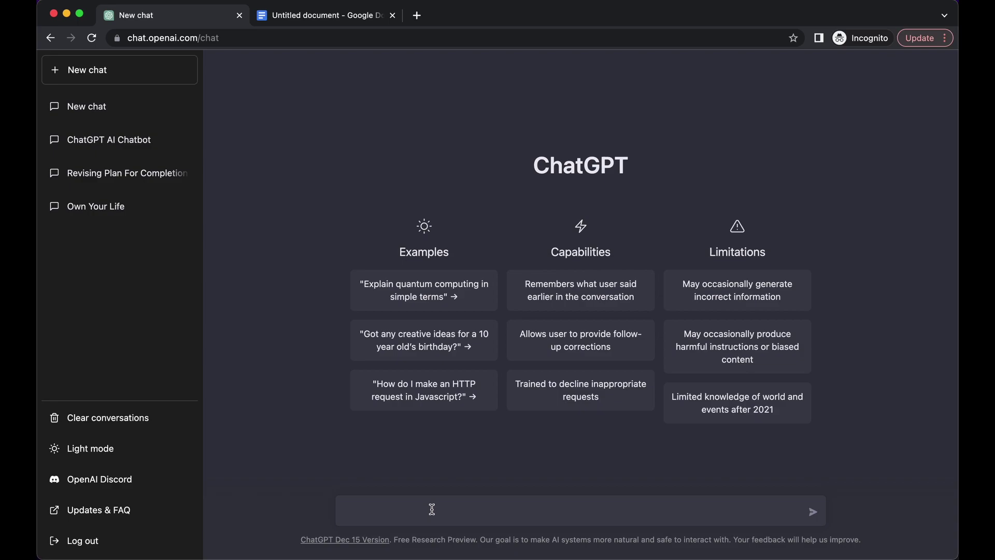
- Ask ChatGPT to 'explain javascript as if I was a 3 yr old'
{"action": "type", "text": "explain javascript as if I was a 3 y"}
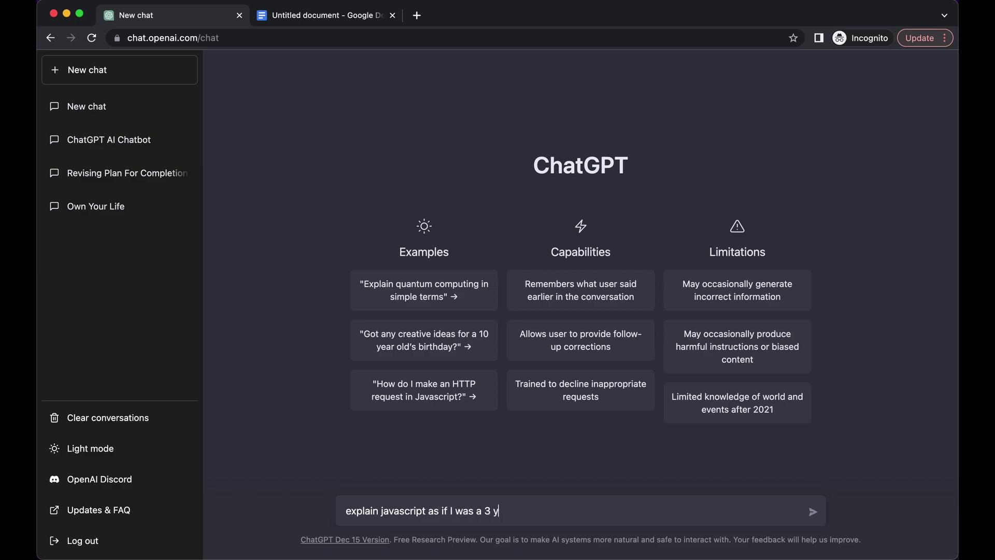
{"action": "type", "text": "r old"}
{"action": "key", "text": "Return"}
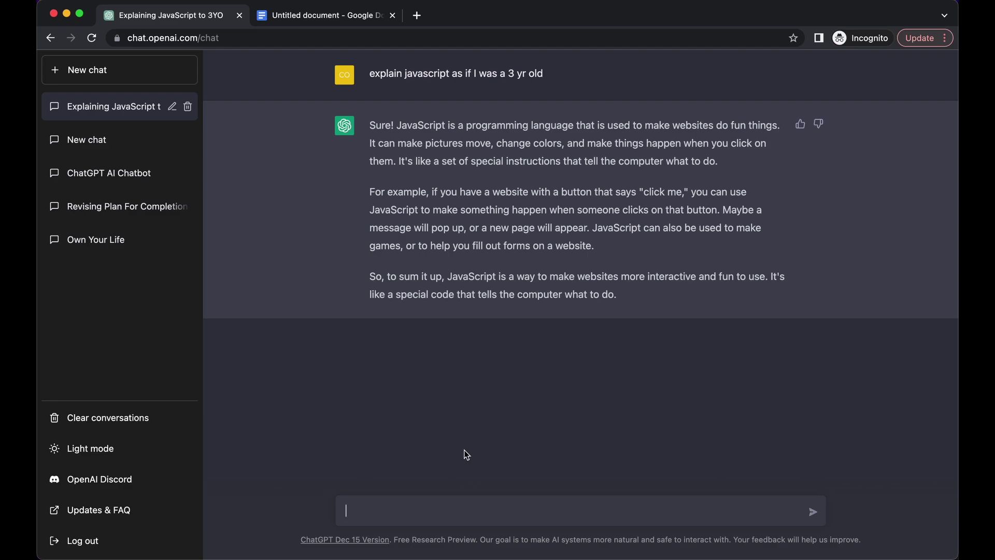
- In a new chat, ask 'what is the answer to this 234+ 34343 x 2434 / 32232'
{"action": "left_click", "coordinate": [144, 82]}
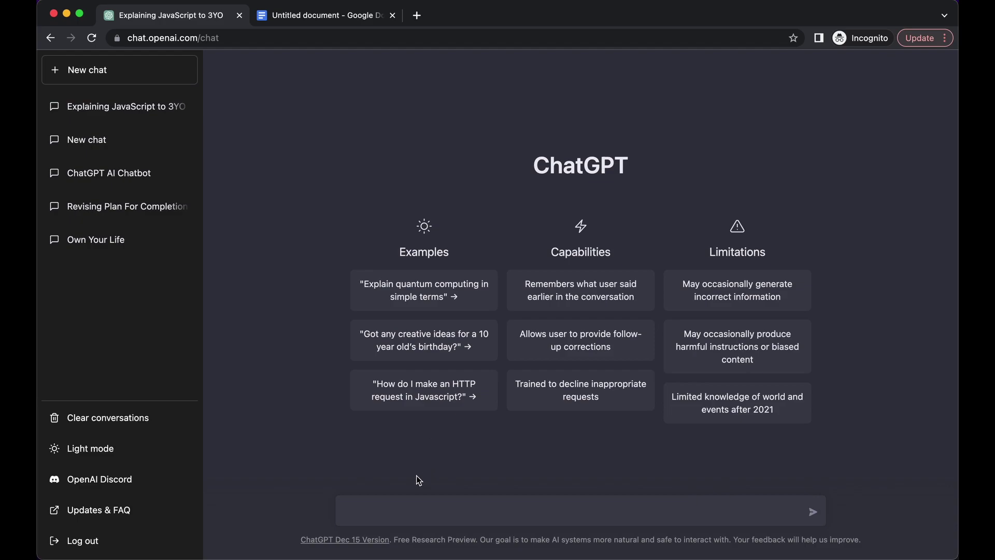
{"action": "left_click", "coordinate": [388, 508]}
{"action": "type", "text": "what is the answer to this 234"}
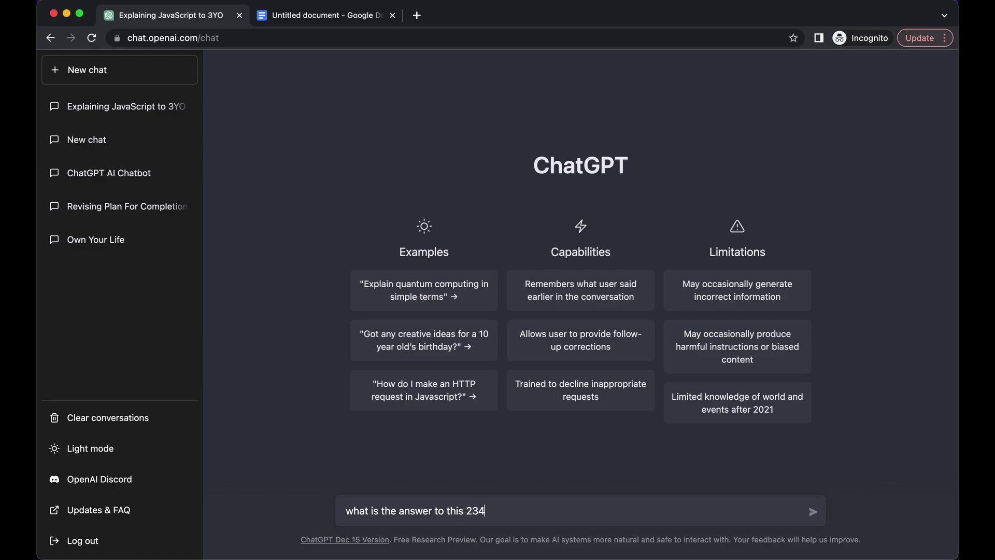
{"action": "type", "text": "+ 34343 x 2434 / 32232"}
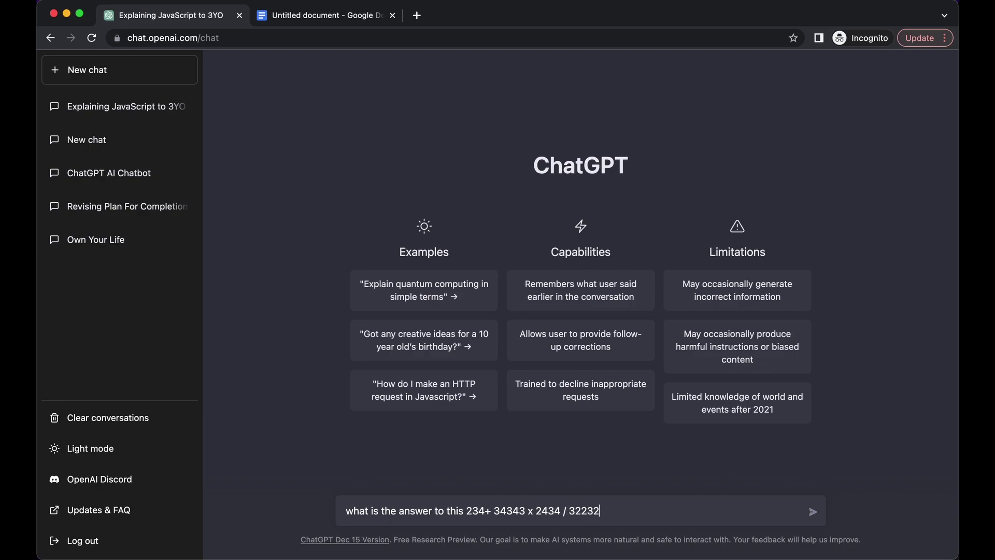
{"action": "key", "text": "Return"}
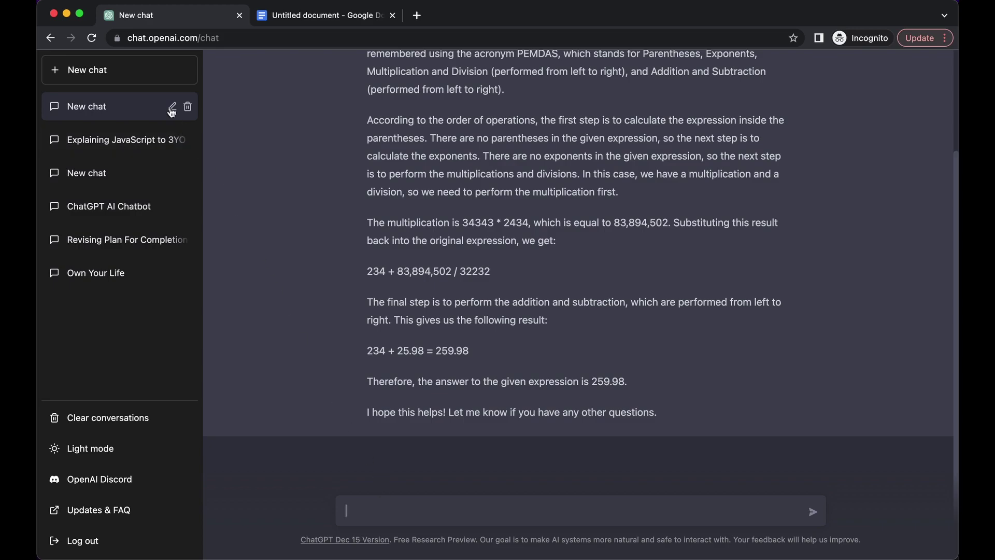
- In a new chat, send 'can you write how are you but in japanese?'
{"action": "left_click", "coordinate": [163, 77]}
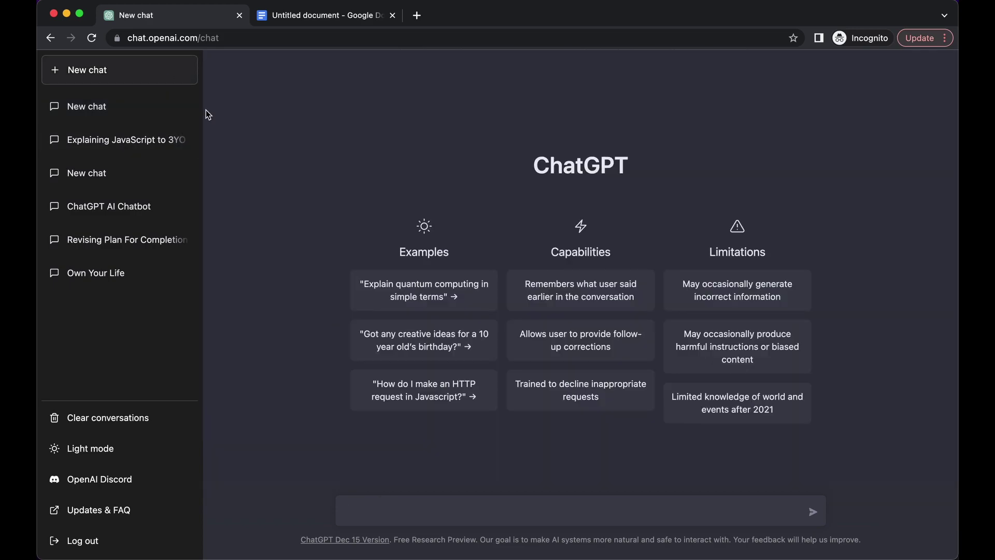
{"action": "left_click", "coordinate": [363, 508]}
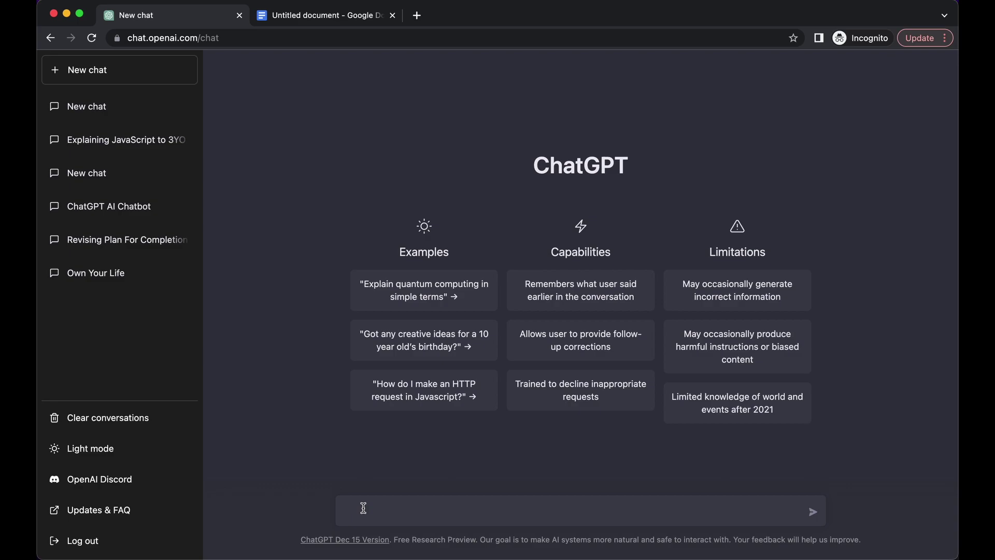
{"action": "type", "text": "can you write how are you but in j"}
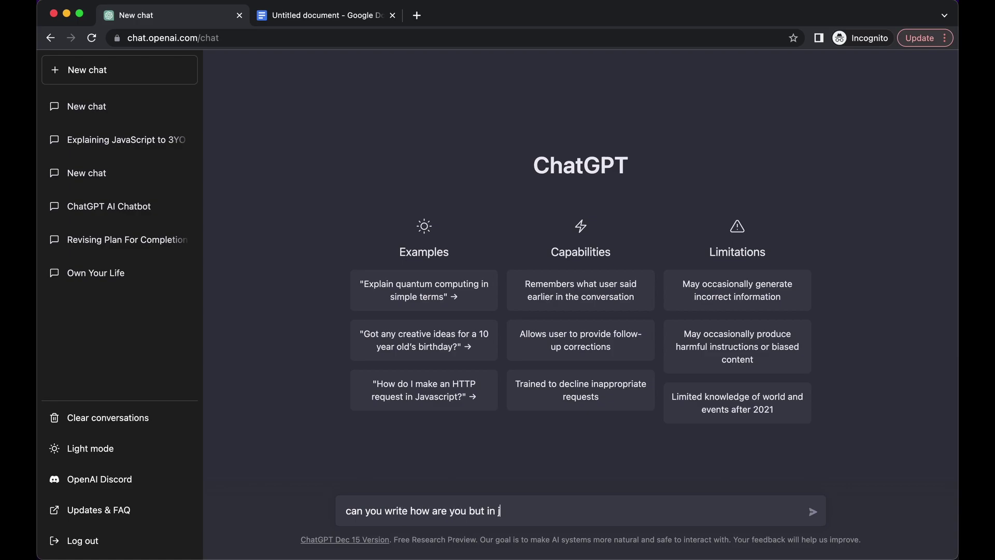
{"action": "type", "text": "apanese?"}
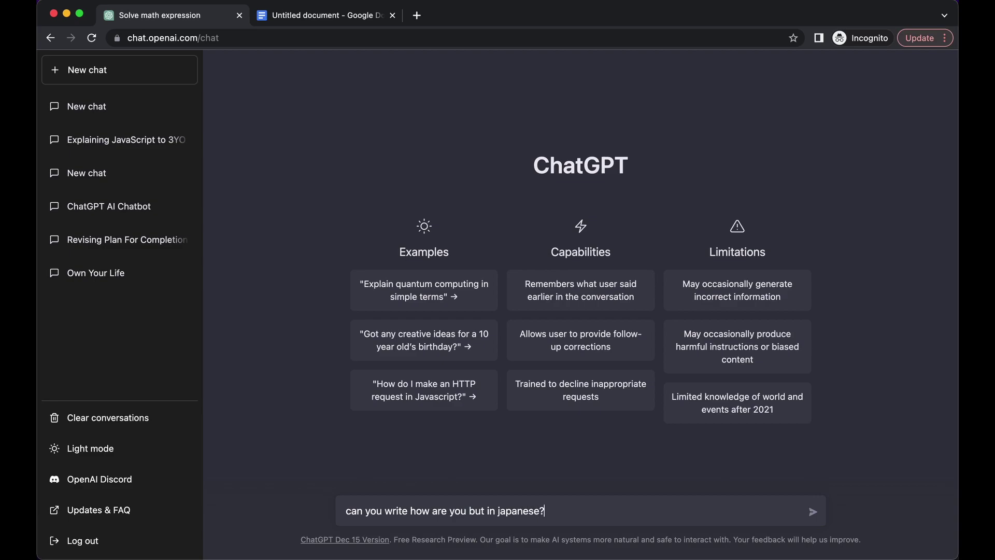
{"action": "key", "text": "Return"}
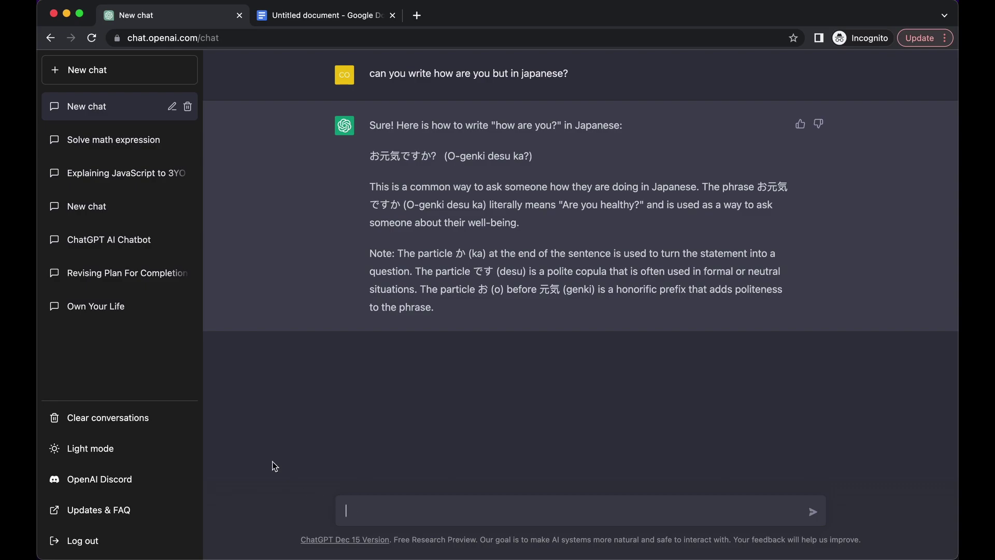
- In a new chat, send 'lets play tic tac toe', then play the move '1 1'
{"action": "left_click", "coordinate": [129, 82]}
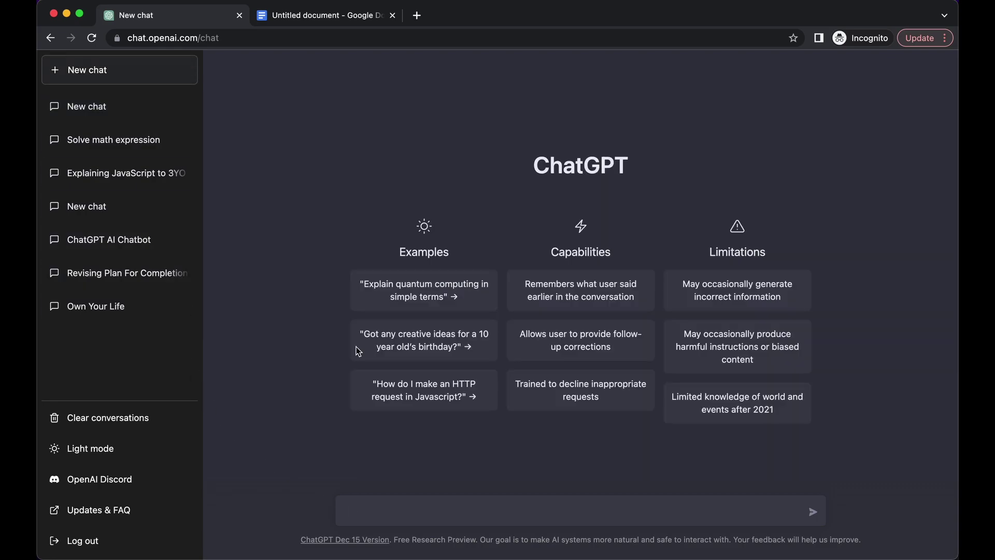
{"action": "left_click", "coordinate": [524, 511]}
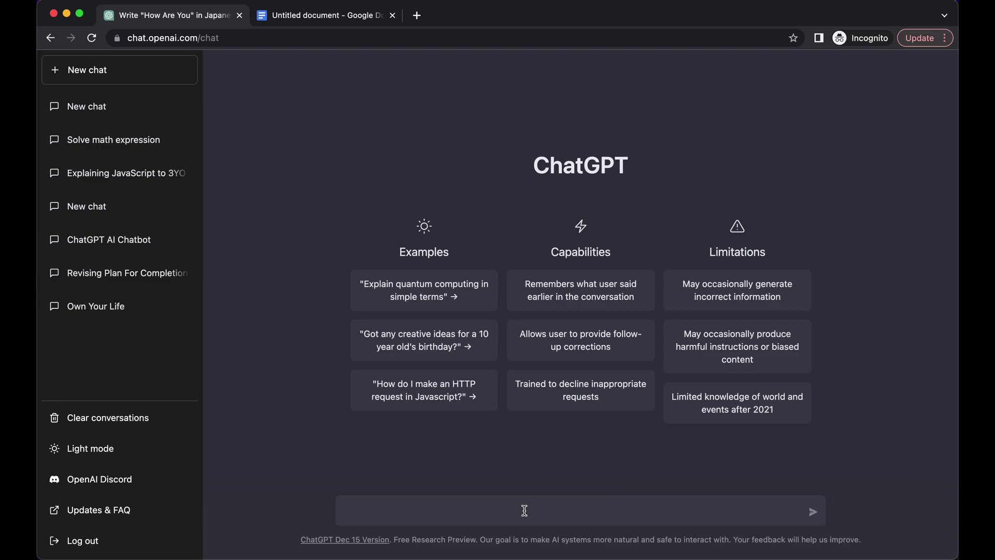
{"action": "type", "text": "lets play tic tac toe"}
{"action": "key", "text": "Return"}
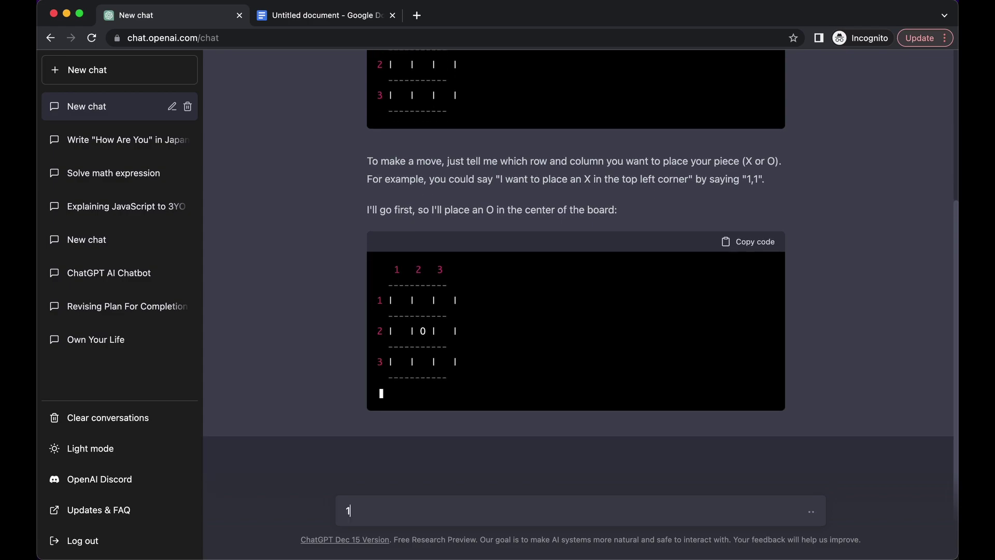
{"action": "type", "text": "1 1"}
{"action": "key", "text": "Return"}
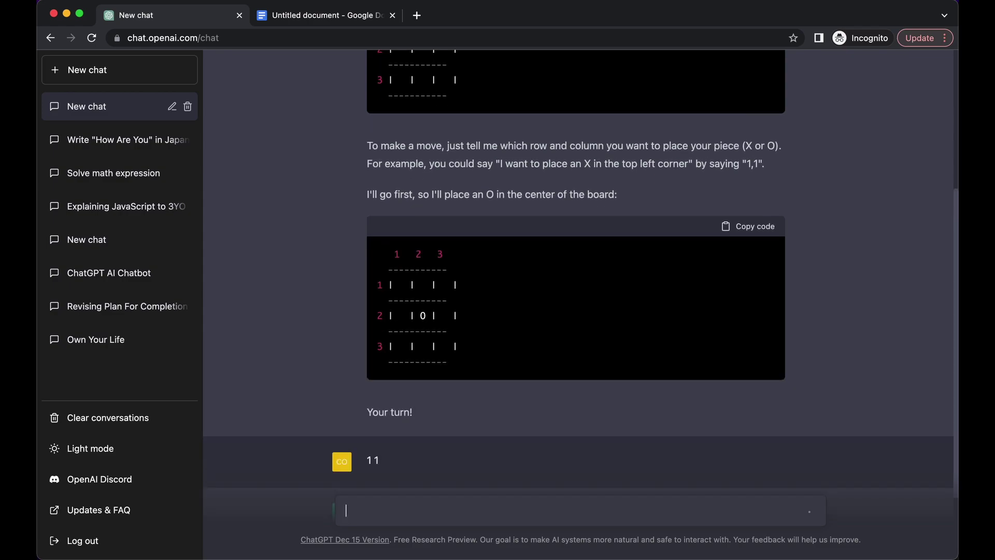